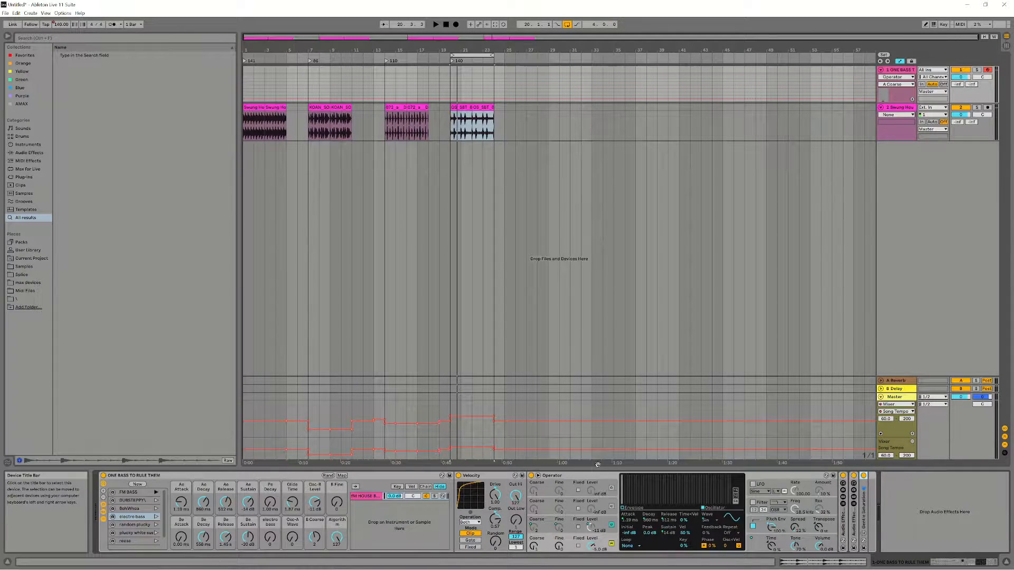
- Audition the bass rack's macro variations in order: DUBSTEPPY, BohWhoa, electro bass, random plucky, plucky white and reese
left_click(157, 501)
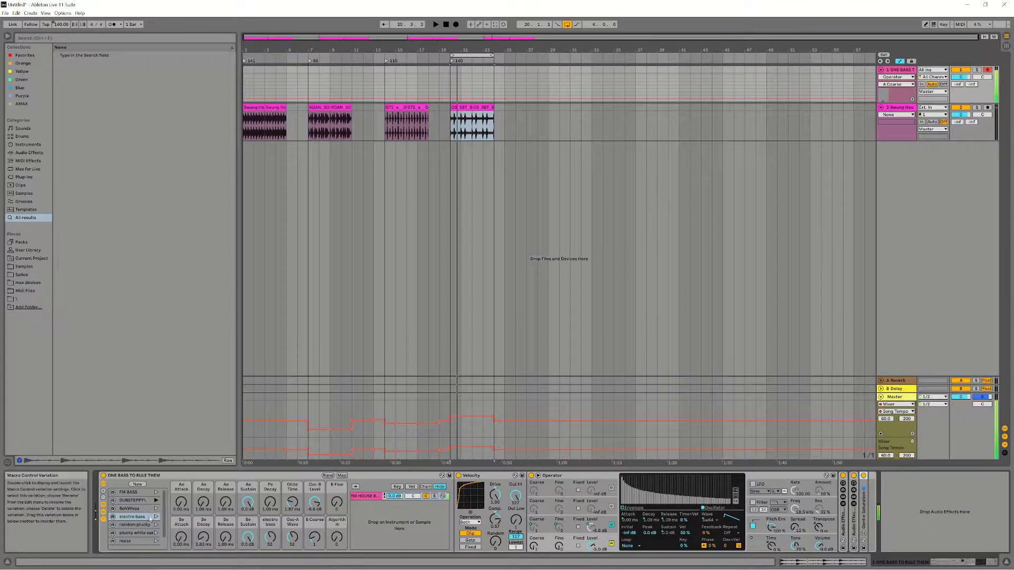
double_click(146, 508)
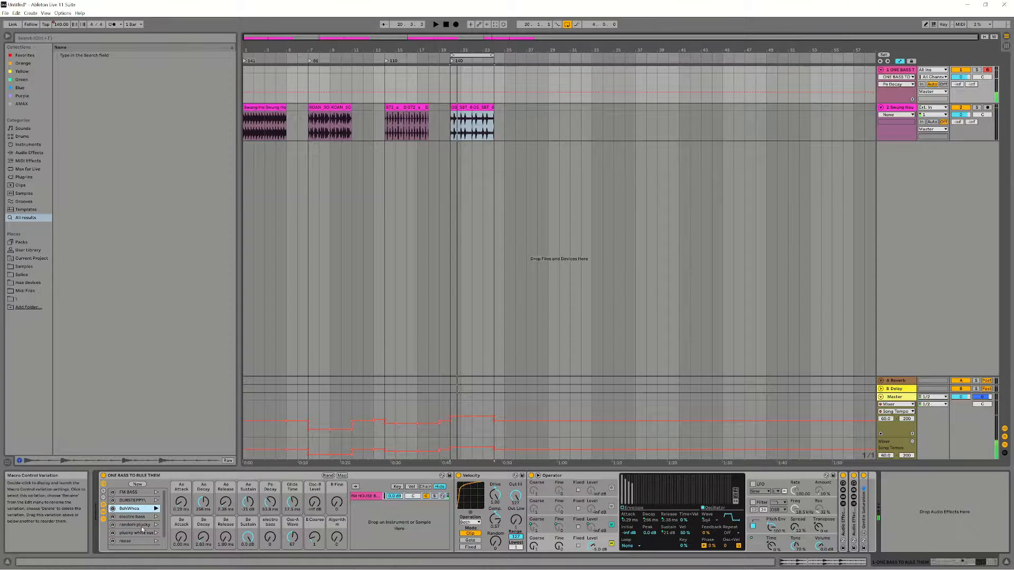
left_click(156, 517)
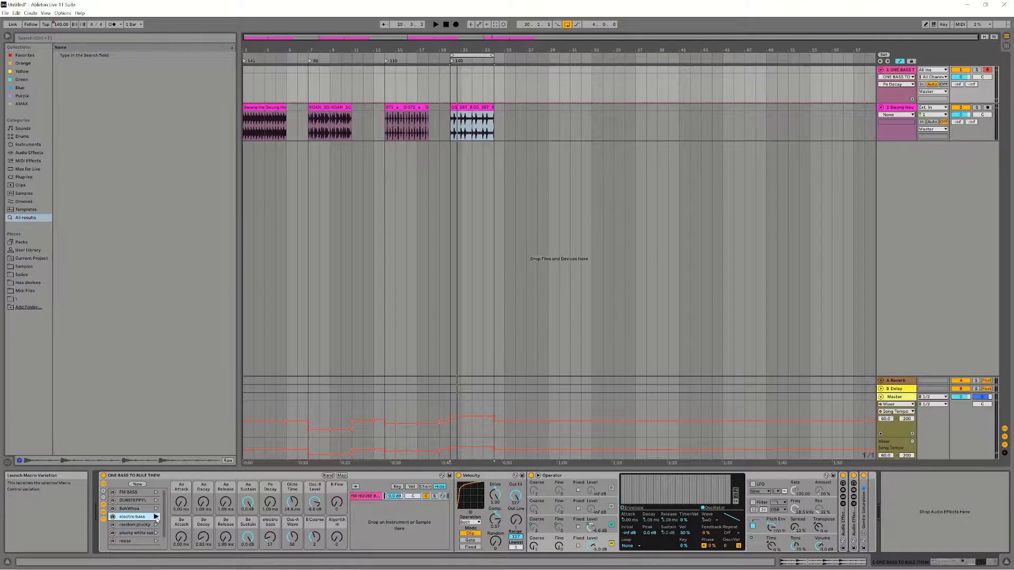
left_click(157, 526)
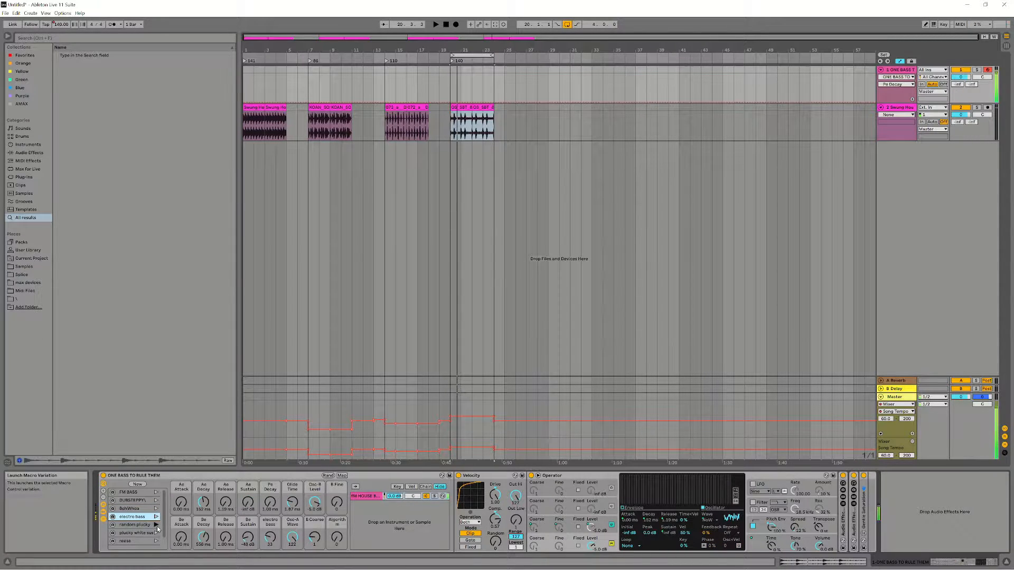
left_click(156, 533)
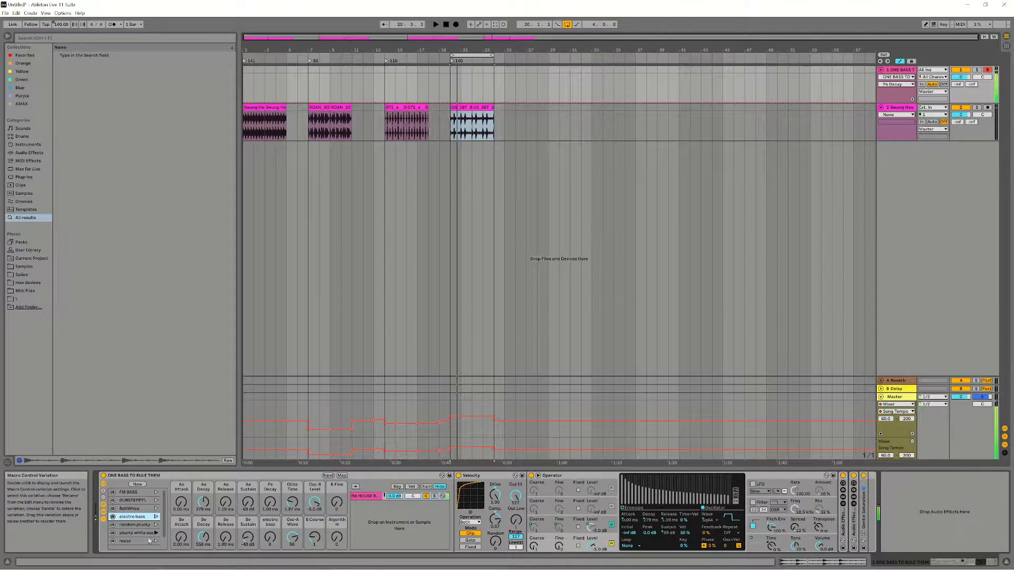
left_click(156, 541)
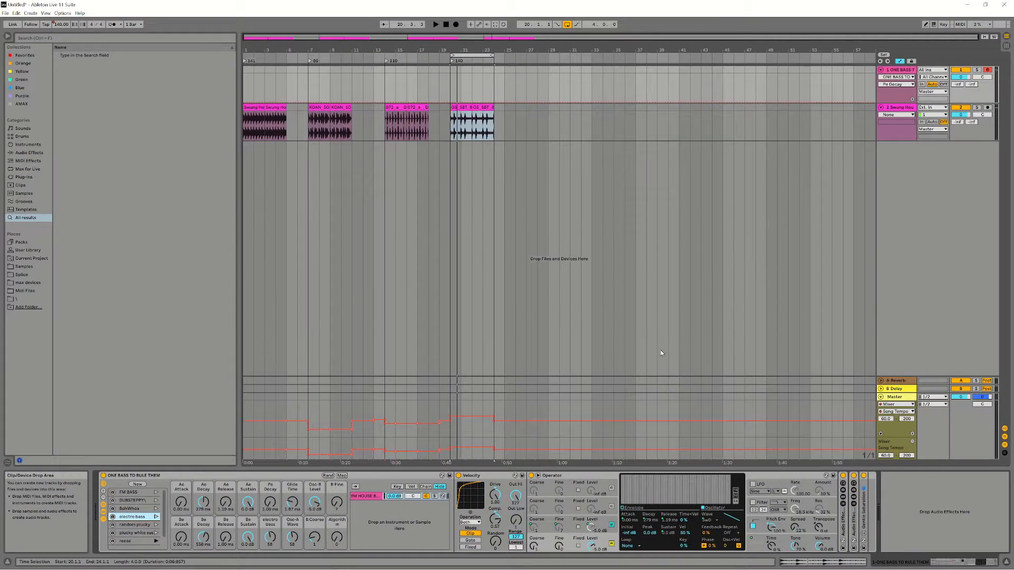
- Cycle back and forth through the ONE BASS TO RULE THEM rack's macro variations, finishing on BohWhoa
key("Up")
key("Up")
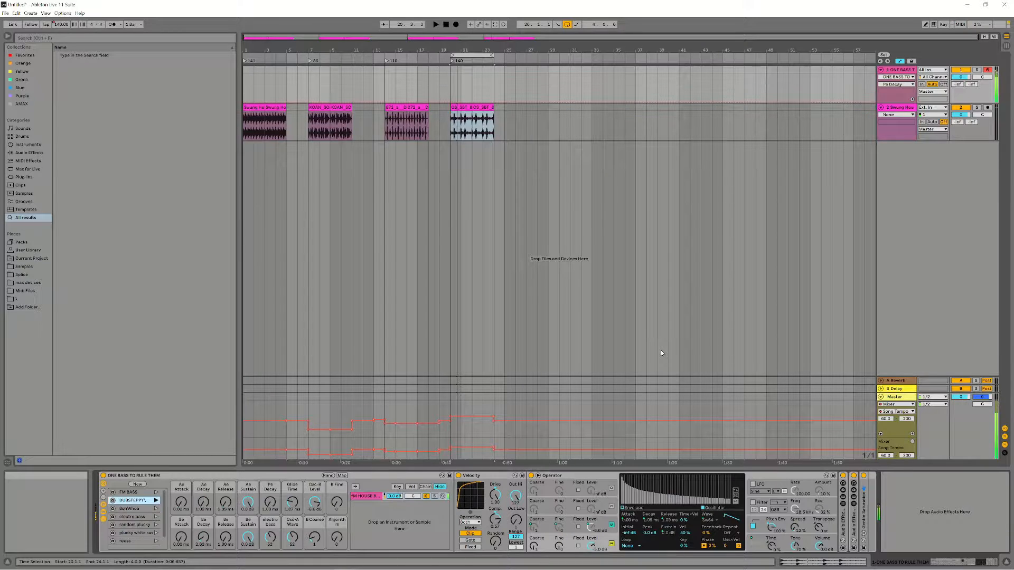
key("Up")
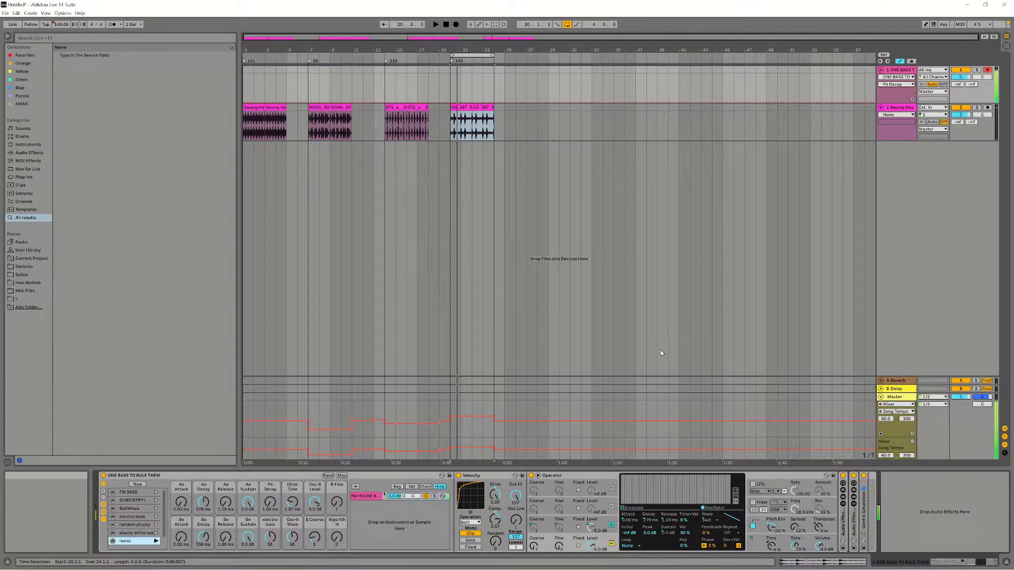
key("Up")
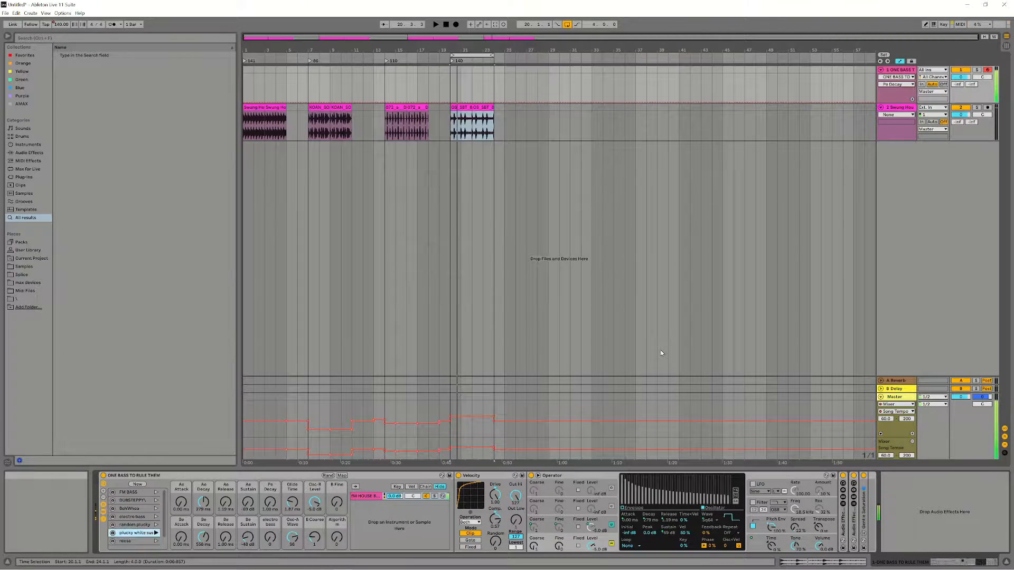
key("Up")
key("Up")
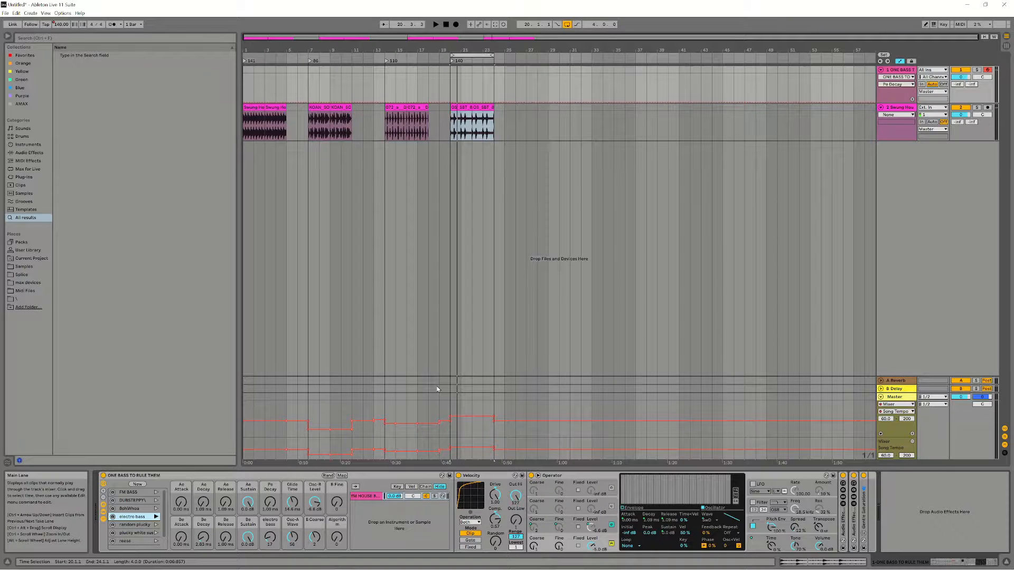
key("Up")
key("Up")
key("Up")
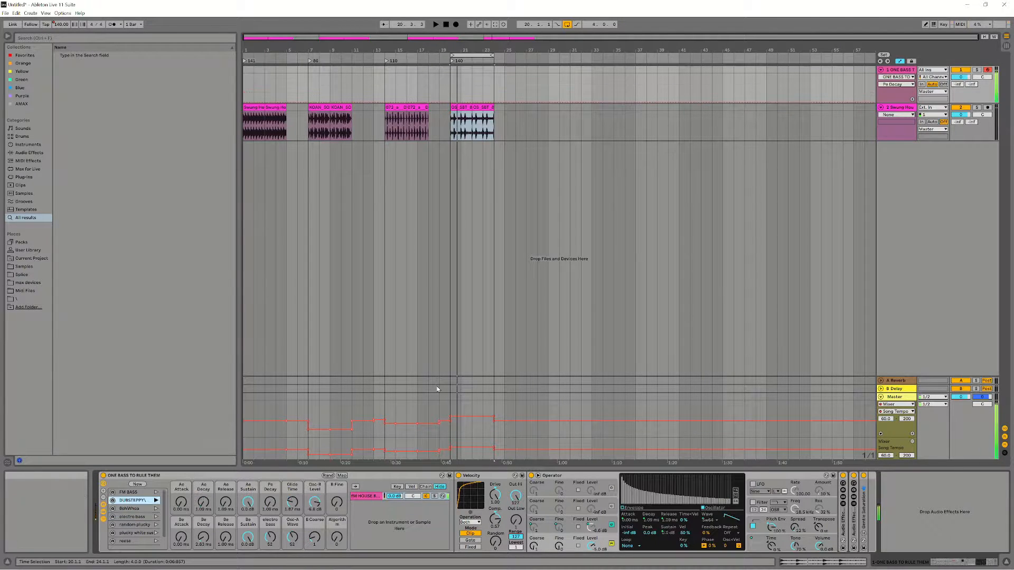
key("Down")
key("Down")
key("Down")
key("Down")
key("Down")
key("Down")
key("Up")
key("Up")
key("Up")
key("Up")
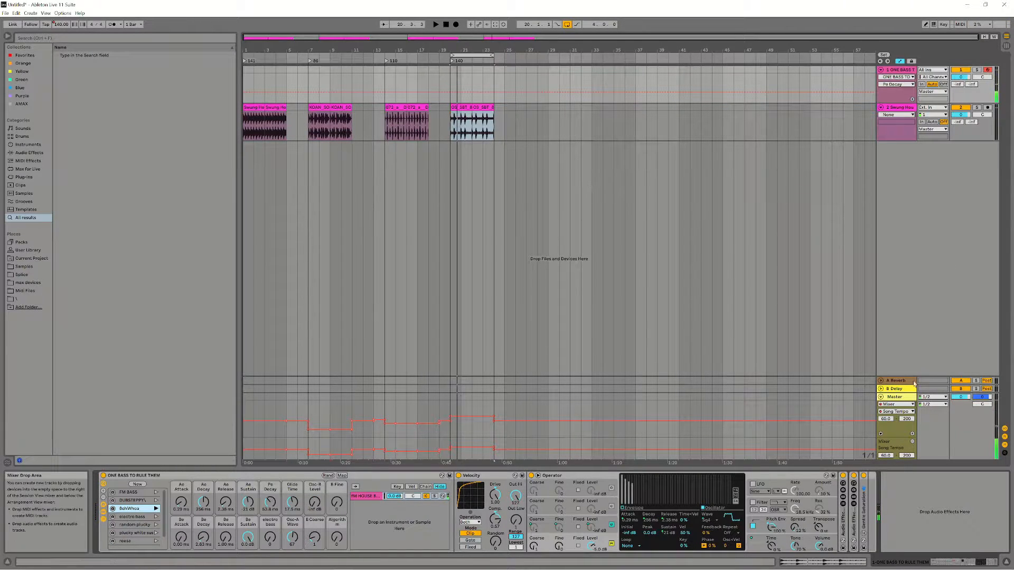
- Show the chain list, macro controls and macro variations of the Audio Effect Rack that follows Operator
left_click(843, 504)
left_click(842, 498)
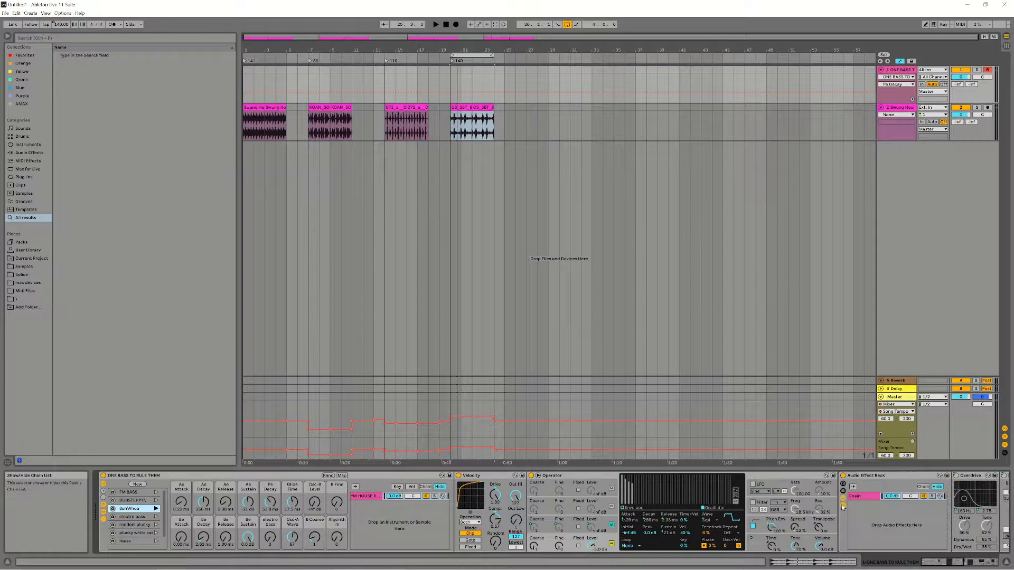
left_click(843, 483)
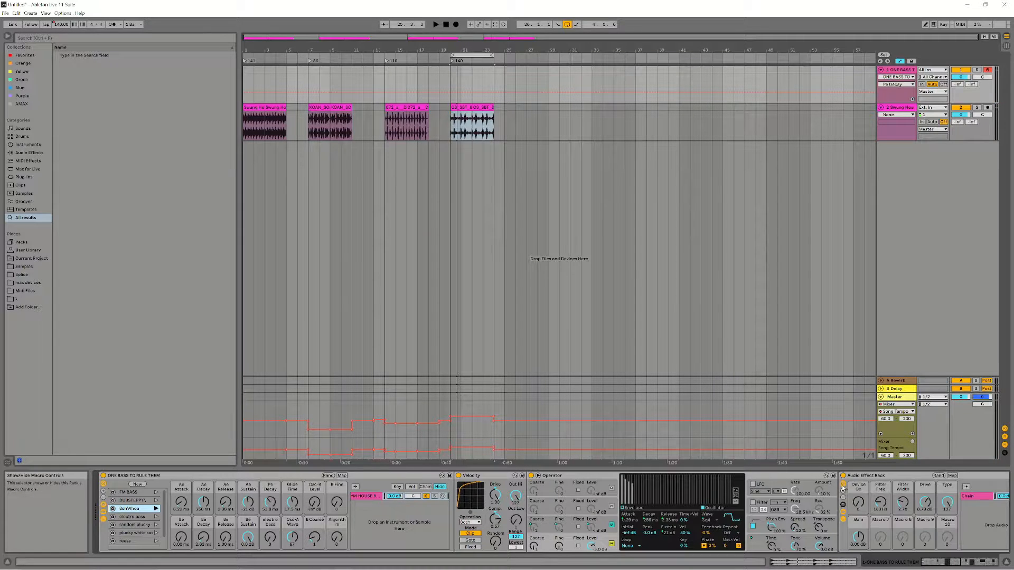
left_click(949, 563)
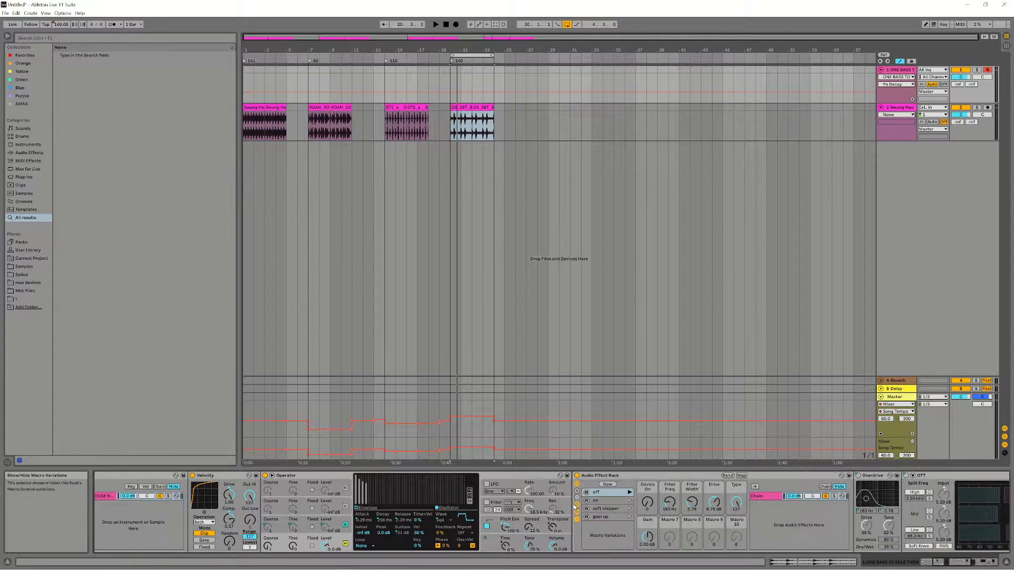
left_click_drag(952, 563, 960, 563)
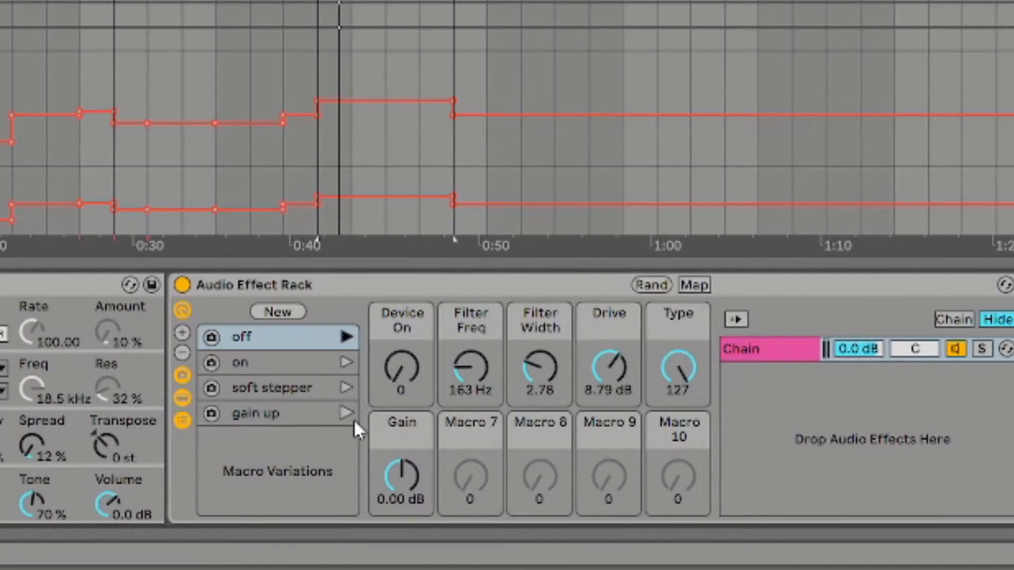
- Audition the on, soft stepper and gain up variations of the Audio Effect Rack after Operator
left_click(446, 508)
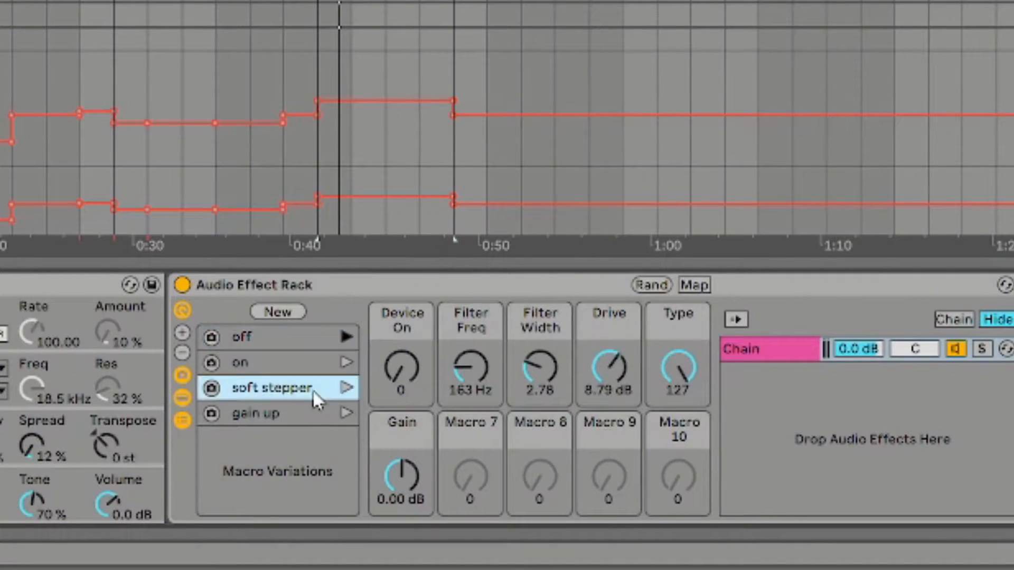
left_click(330, 419)
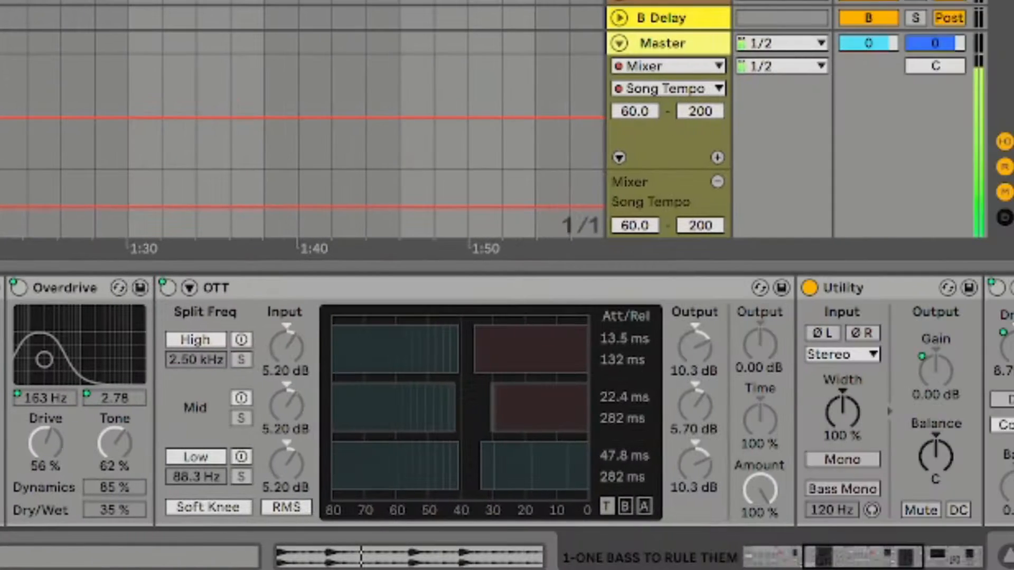
left_click_drag(900, 555, 912, 556)
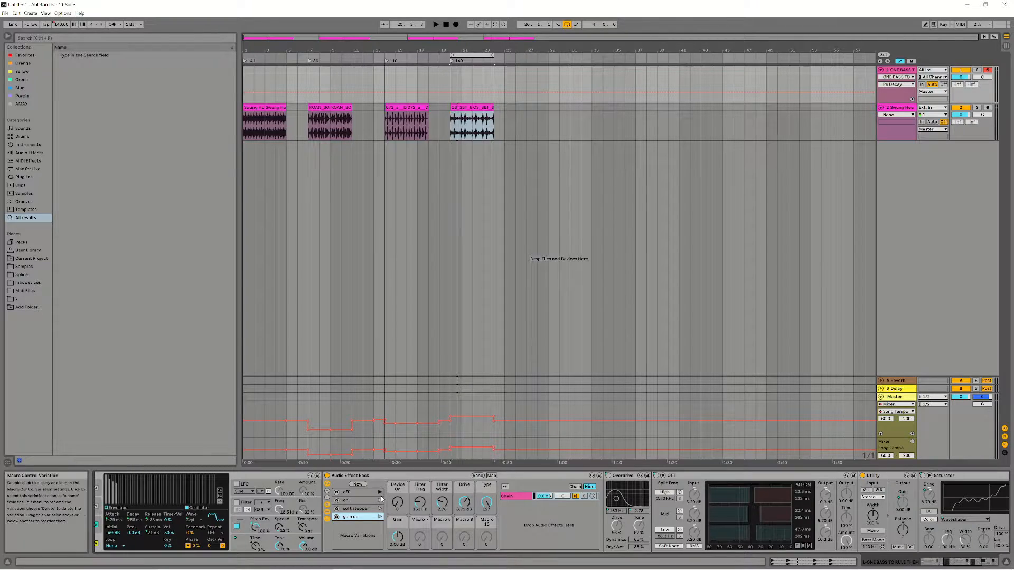
left_click(380, 501)
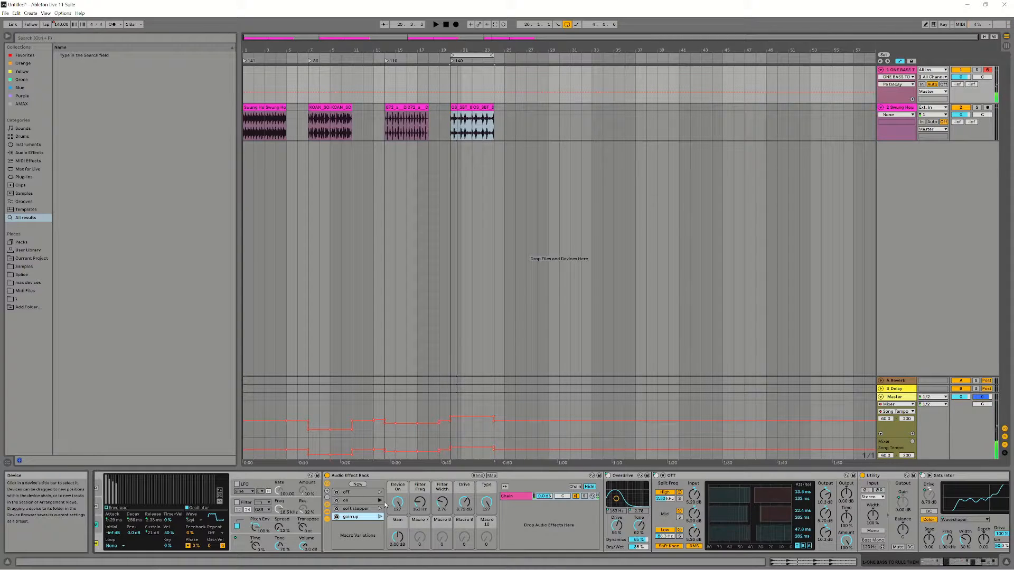
left_click(379, 509)
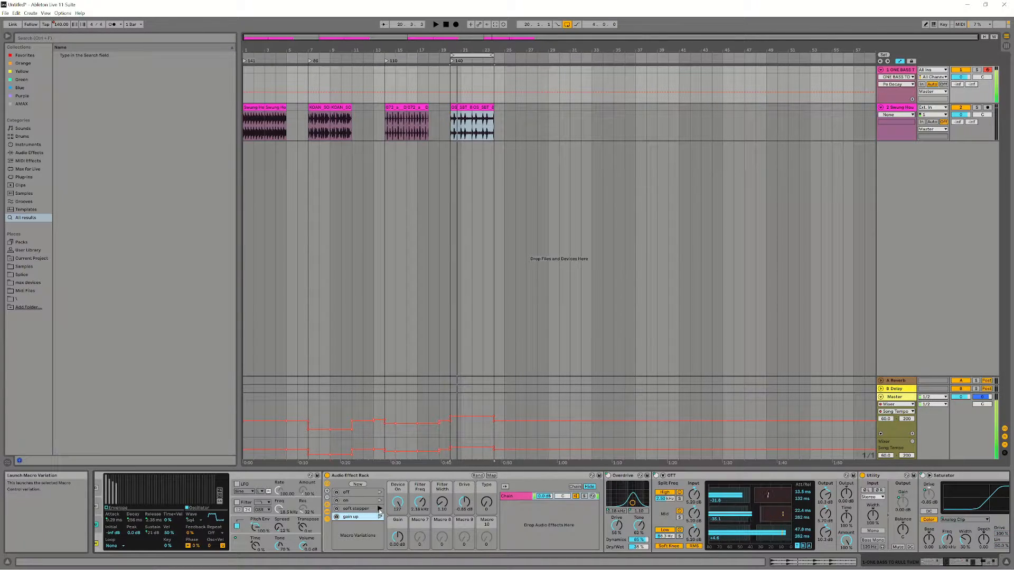
left_click(380, 517)
- Audition the off, slow moving and uh oh variations of the Audio Effect Rack after the Glue Compressor
left_click(975, 559)
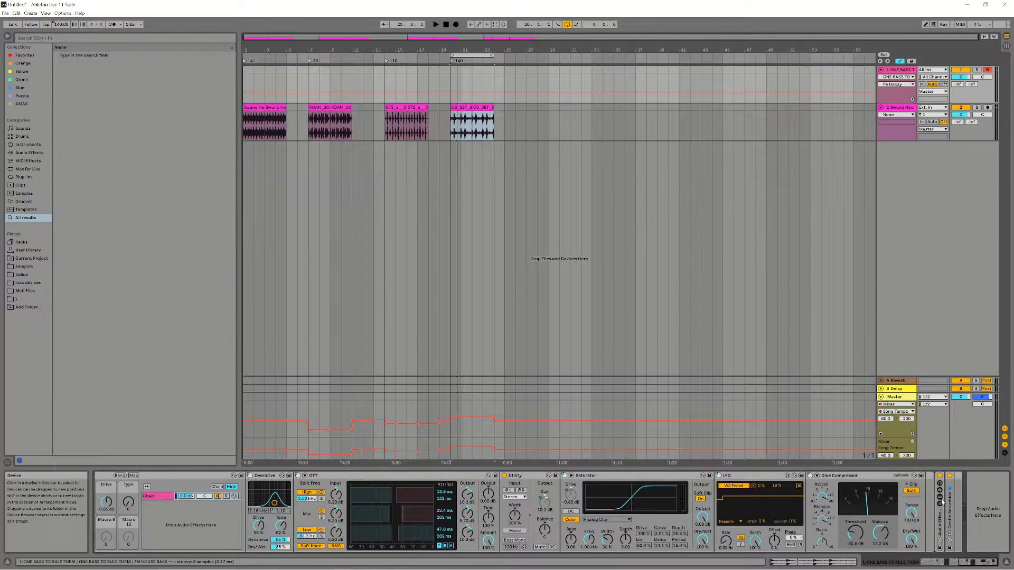
left_click(995, 563)
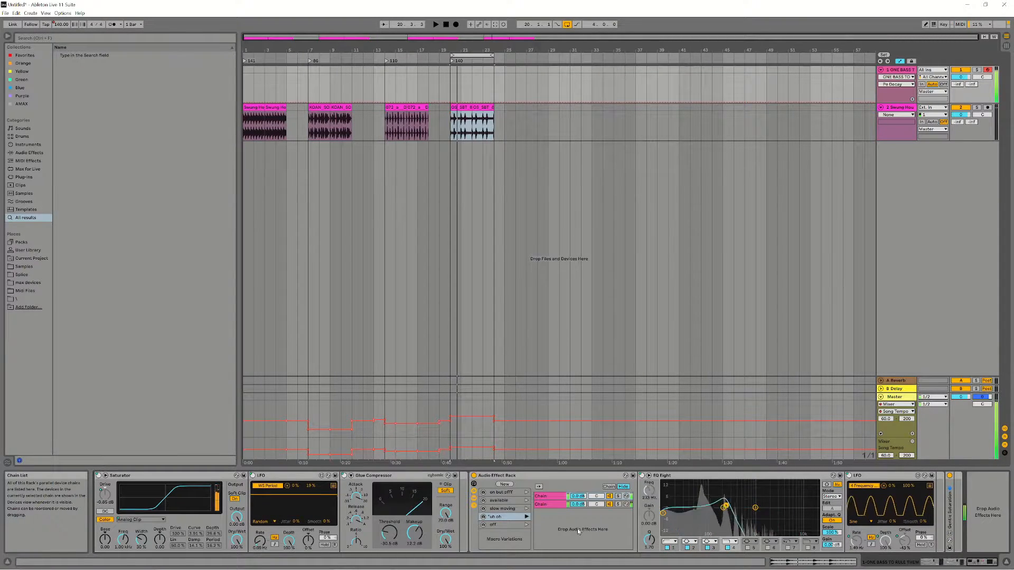
key("Down")
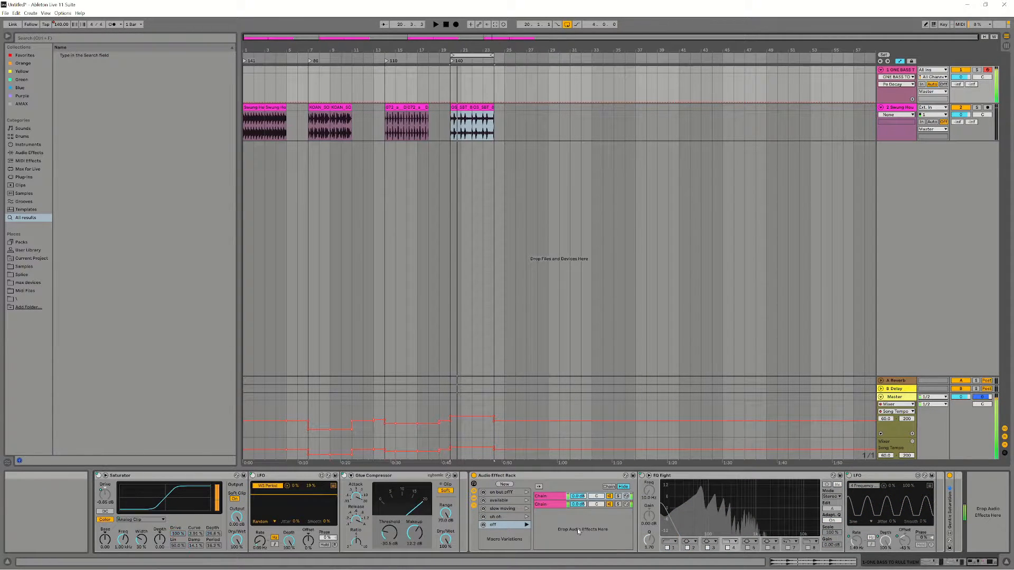
key("Down")
key("Down")
key("Down")
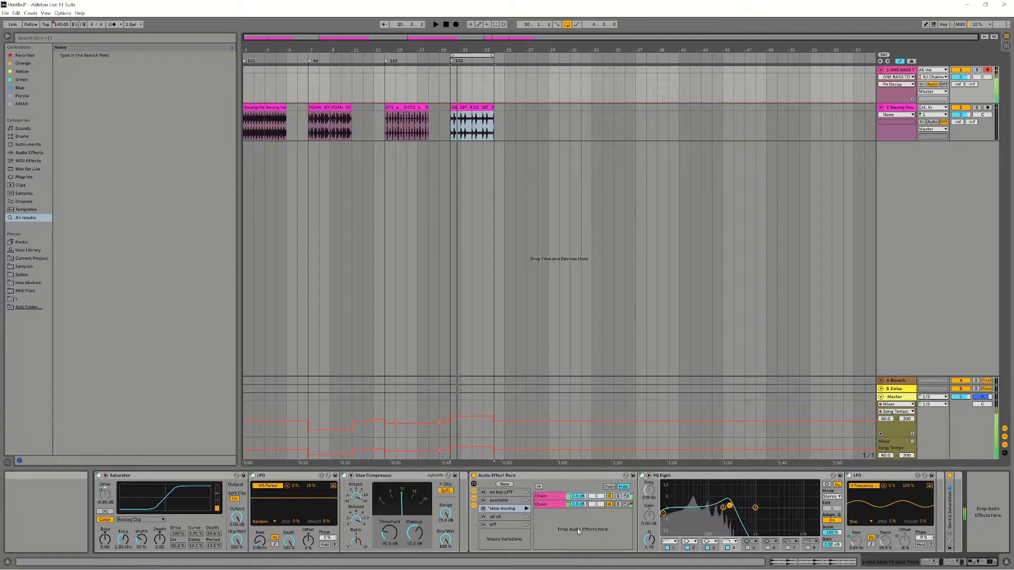
key("Down")
key("Return")
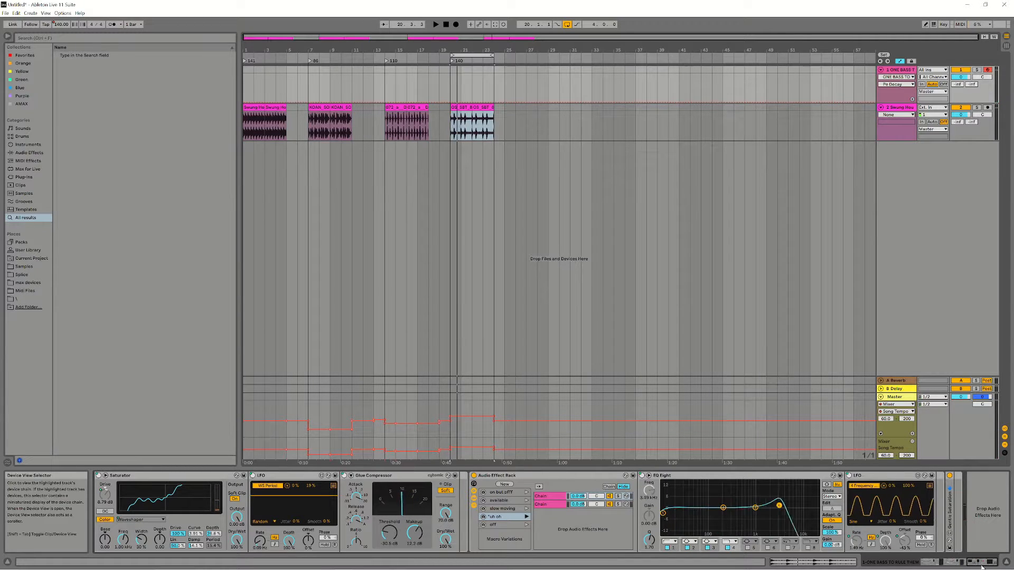
- Show the full ONE BASS TO RULE THEM rack with its macros and devices, and play the first drum loop
left_click_drag(982, 565, 939, 566)
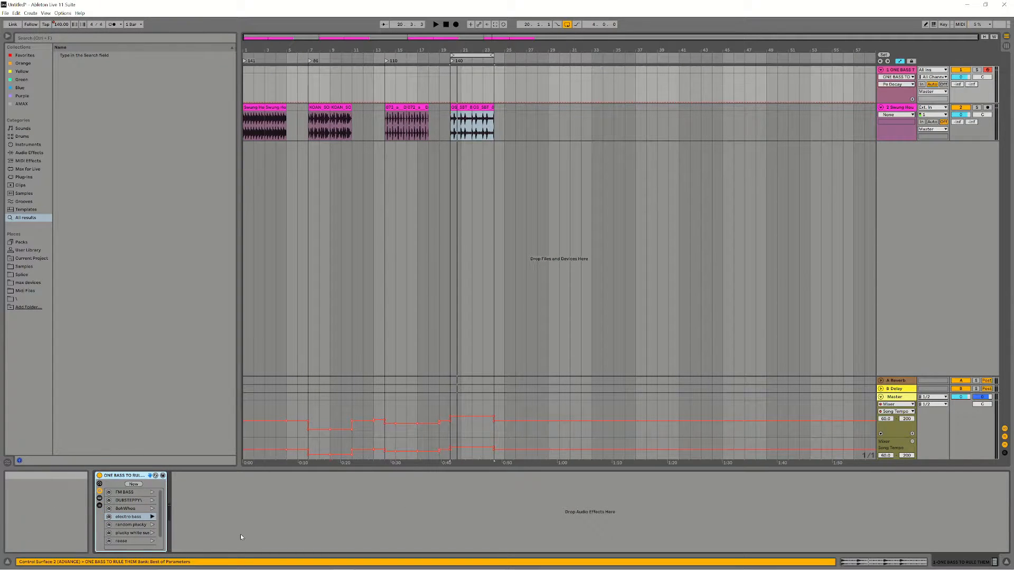
left_click(158, 488)
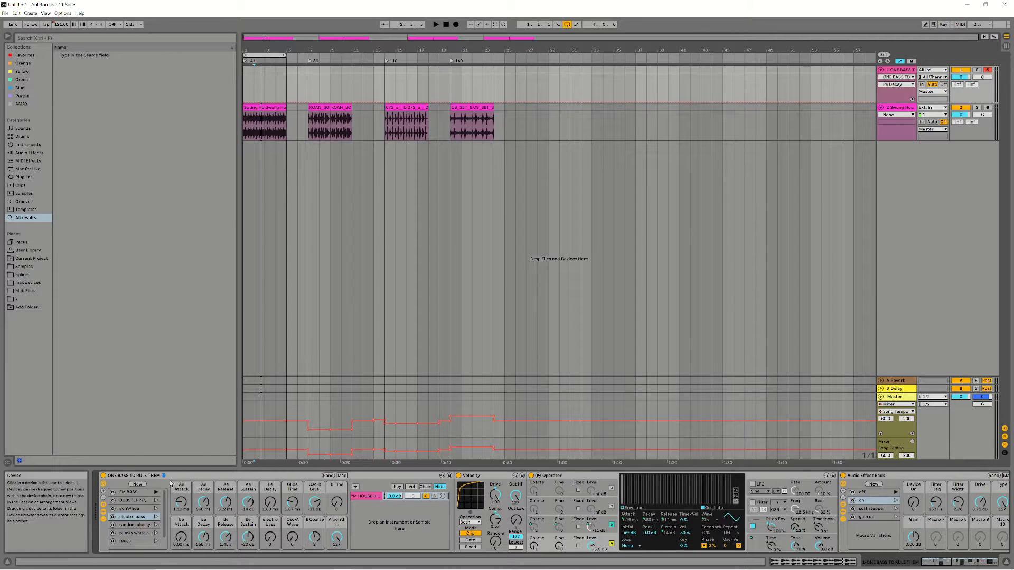
left_click(446, 24)
key("space")
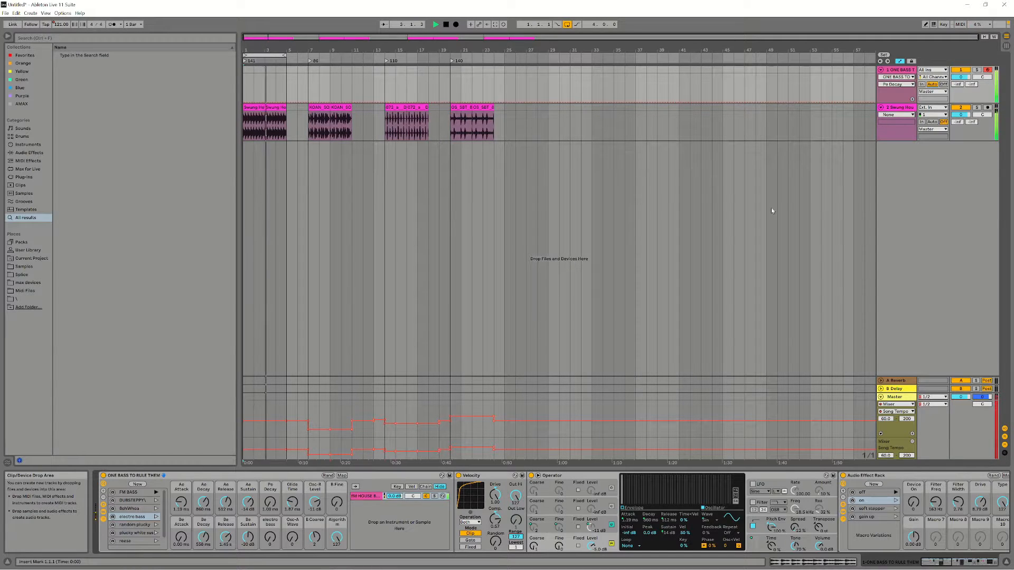
key("space")
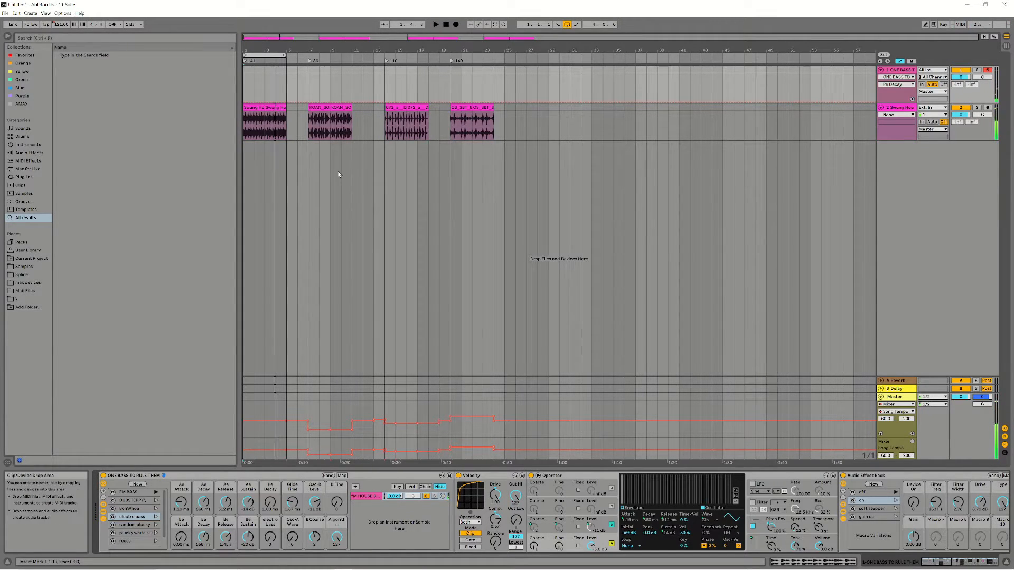
- Play from bar 7 with the loop region moved over the second drum clip, and stop playback
left_click(310, 95)
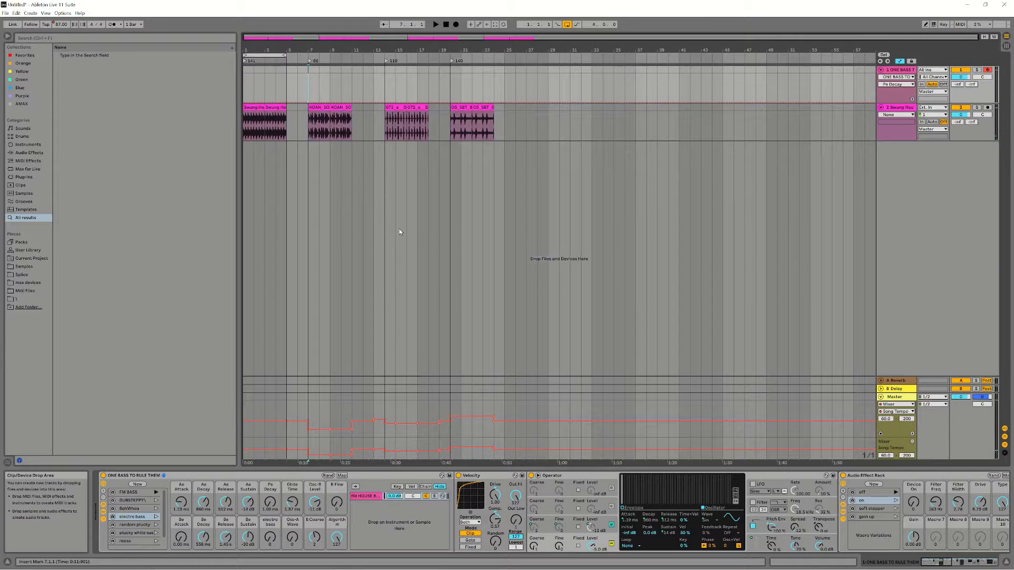
key("space")
left_click_drag(270, 55, 333, 59)
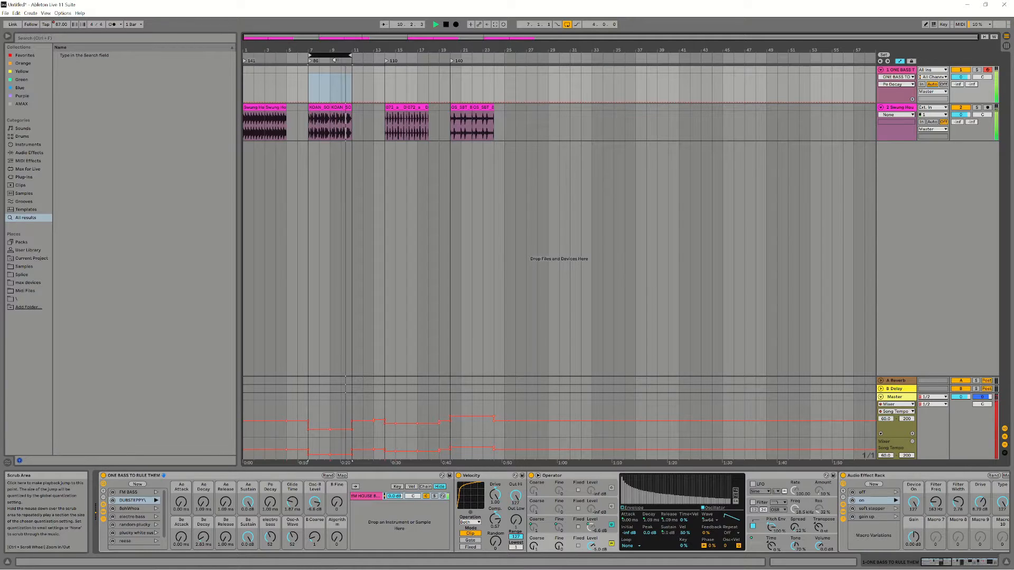
key("space")
- Play the third drum clip with the loop region moved to bar 14, and lower the bass track's volume to about -5.2 dB
left_click(384, 86)
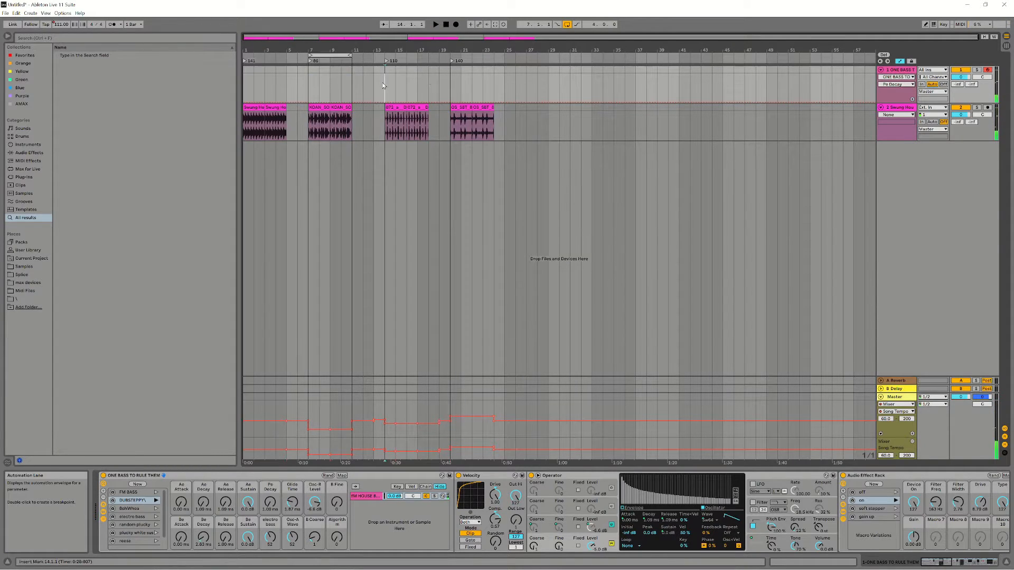
key("space")
left_click_drag(330, 54, 406, 55)
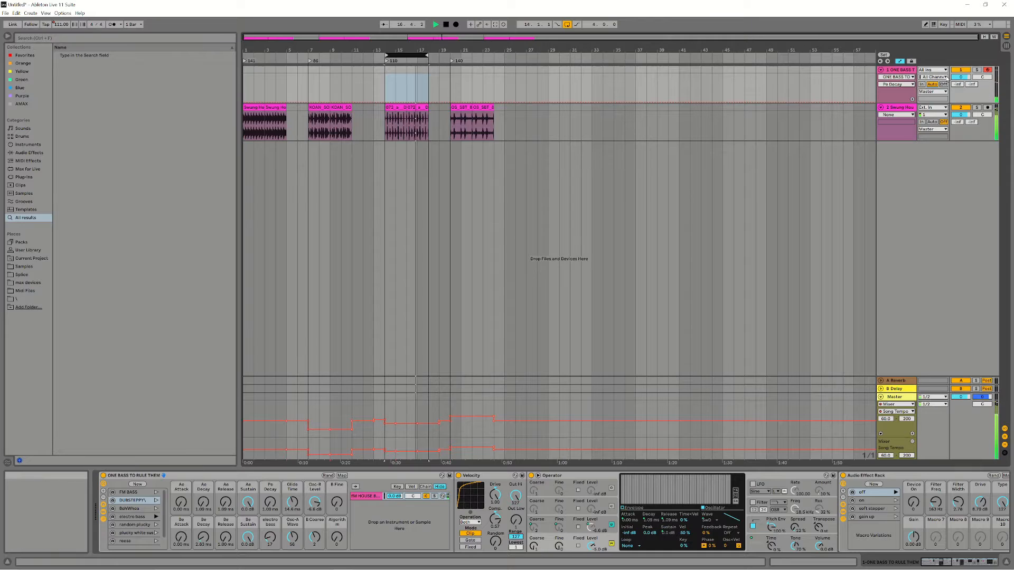
left_click_drag(961, 77, 961, 89)
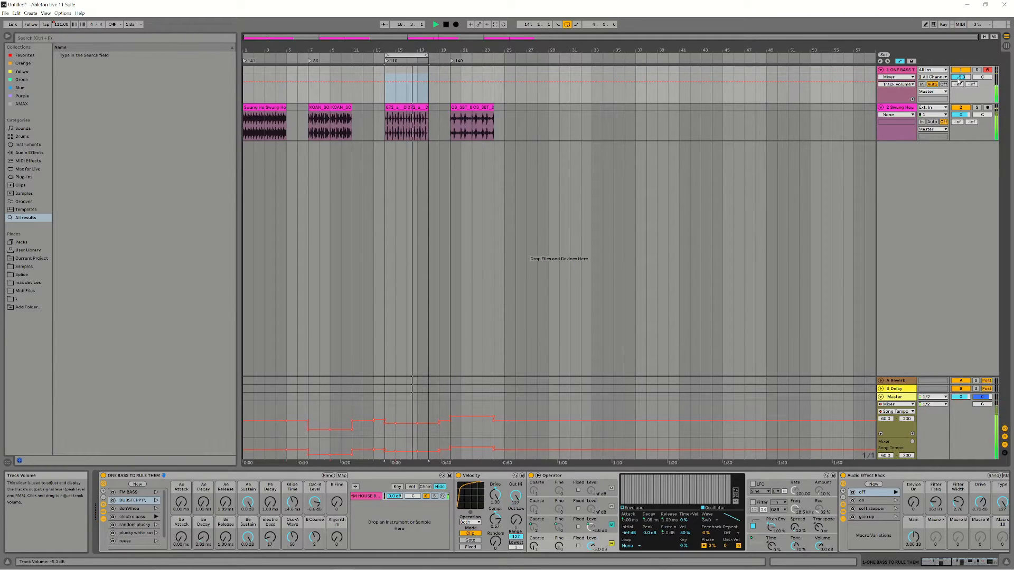
key("space")
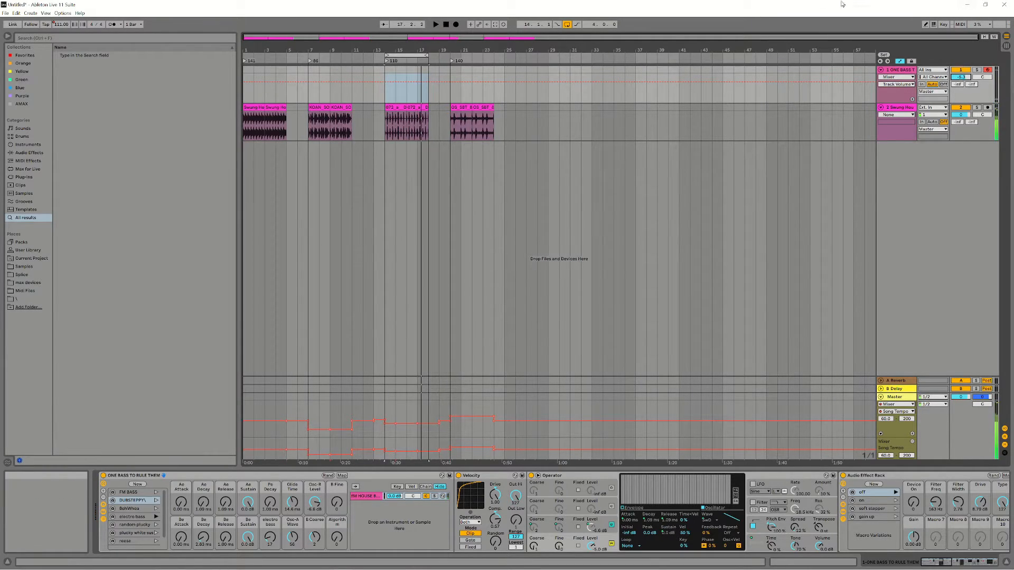
- Move the loop region to the fourth drum clip at bar 20, launch the reese variation and start playback
left_click_drag(408, 53, 474, 53)
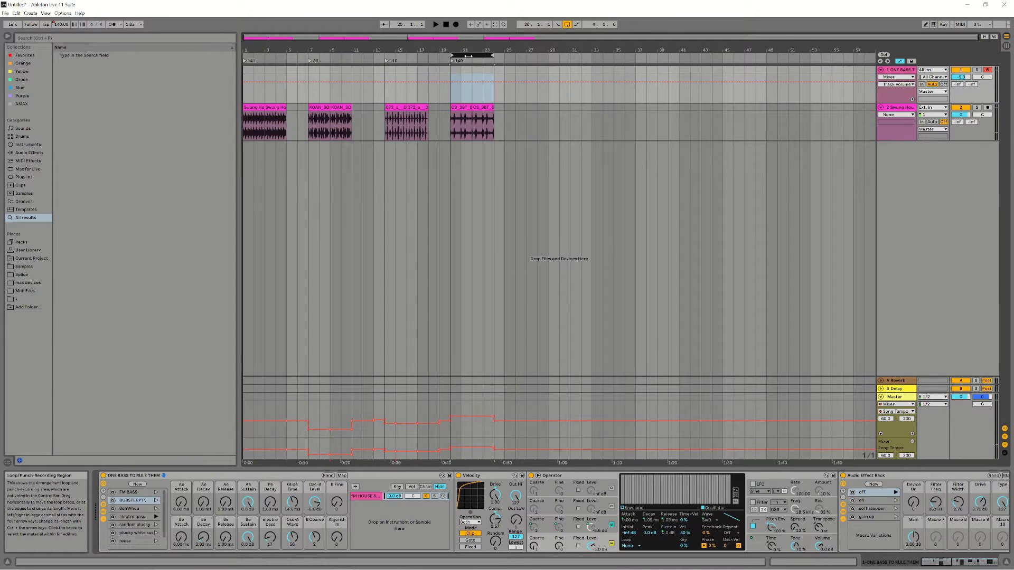
left_click(157, 540)
key("space")
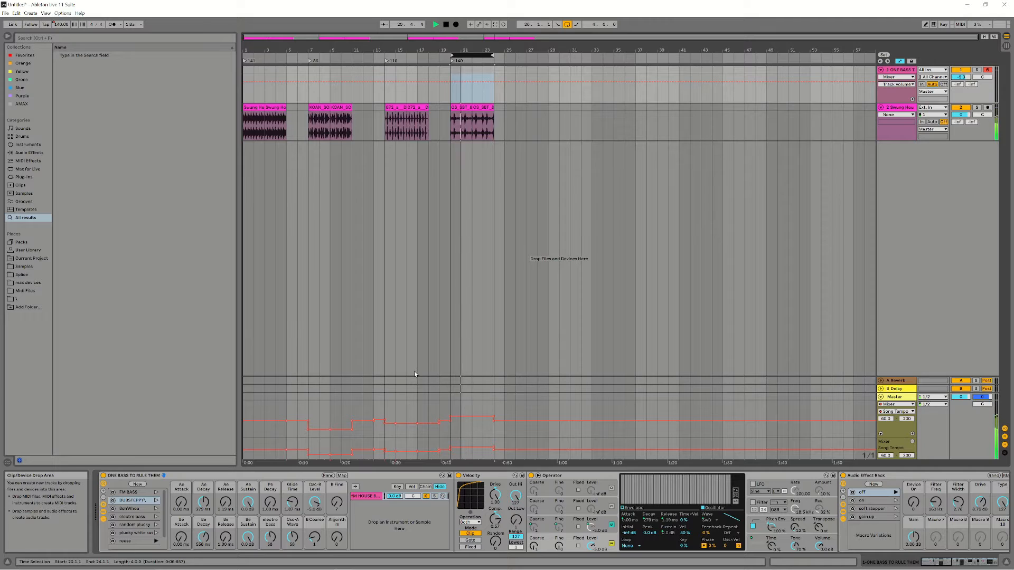